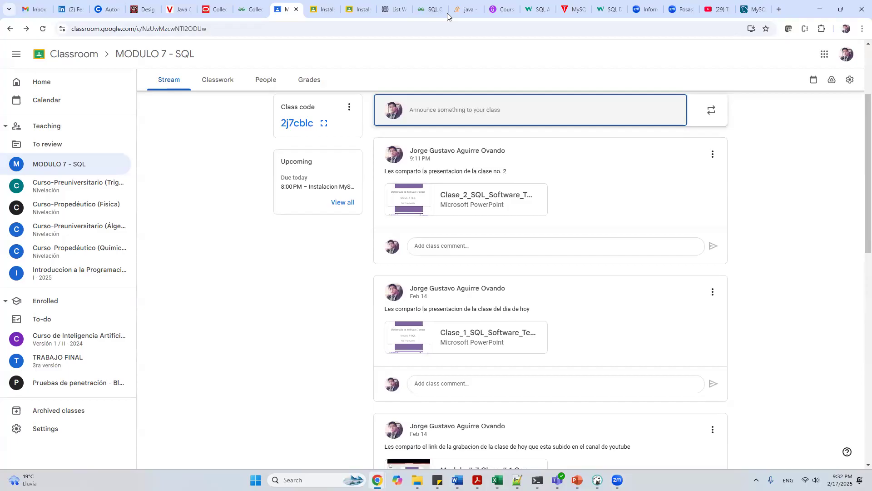
left_click(523, 43)
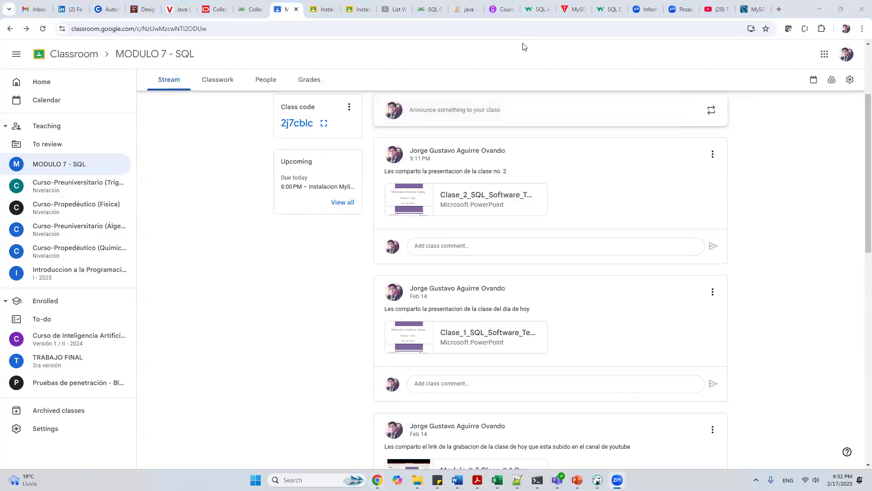
mouse_move(577, 479)
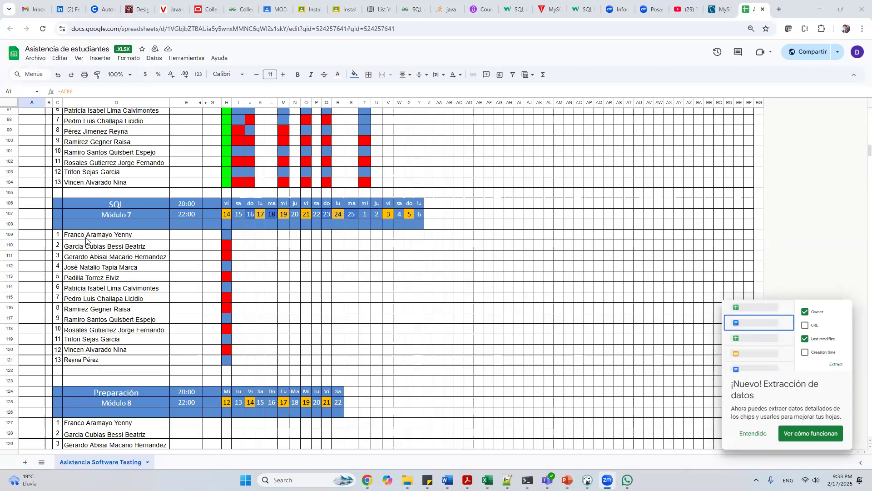
- Go through the Friday 14 attendance marks of students 1 to 8 in the SQL Módulo 7 table
left_click(227, 236)
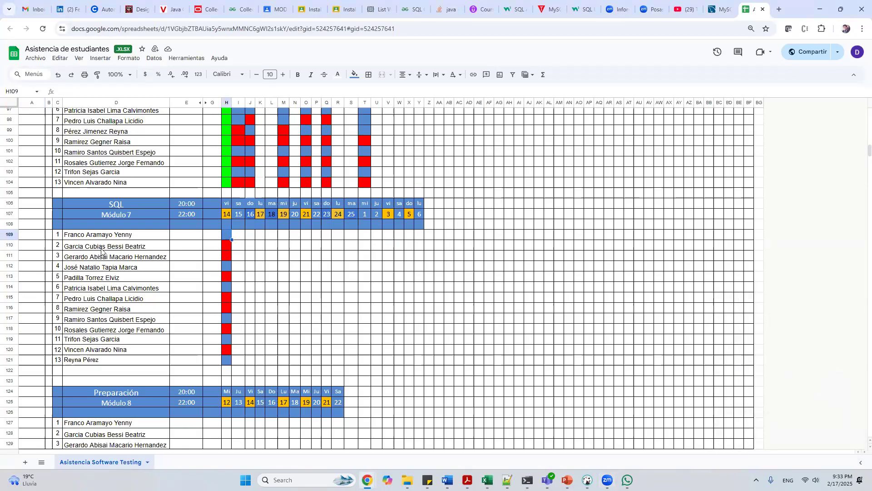
left_click(227, 247)
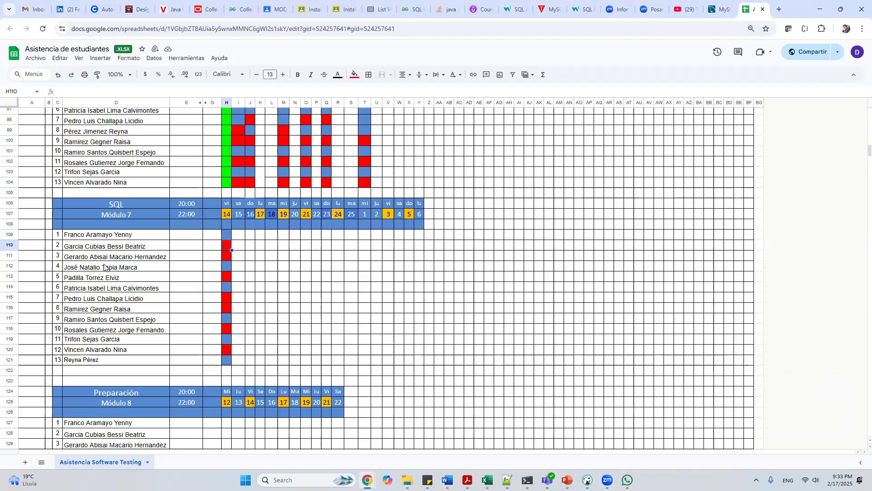
left_click(227, 256)
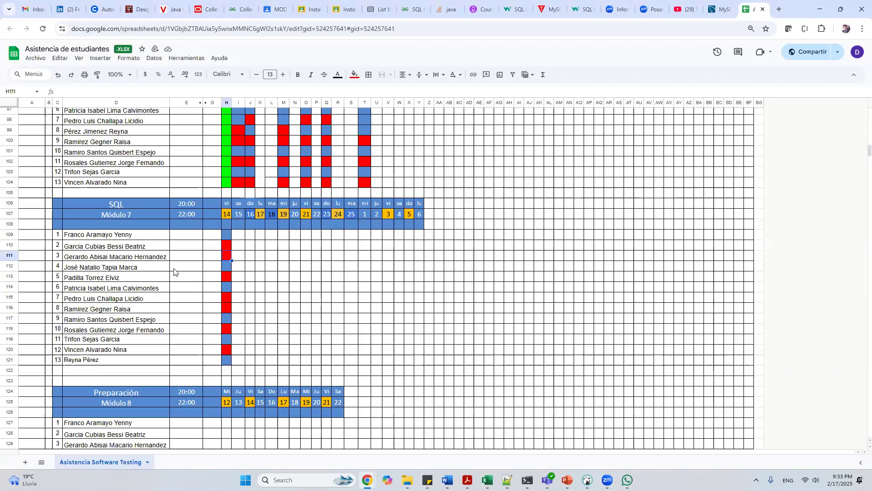
left_click(228, 266)
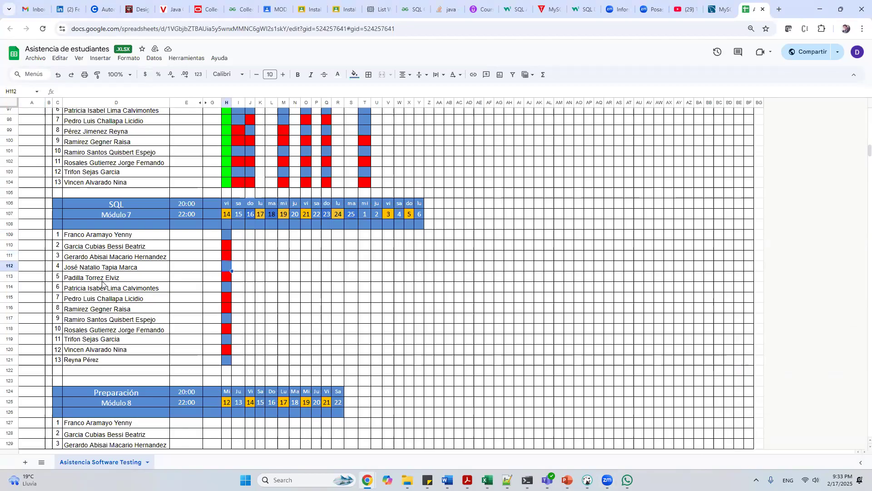
left_click(226, 278)
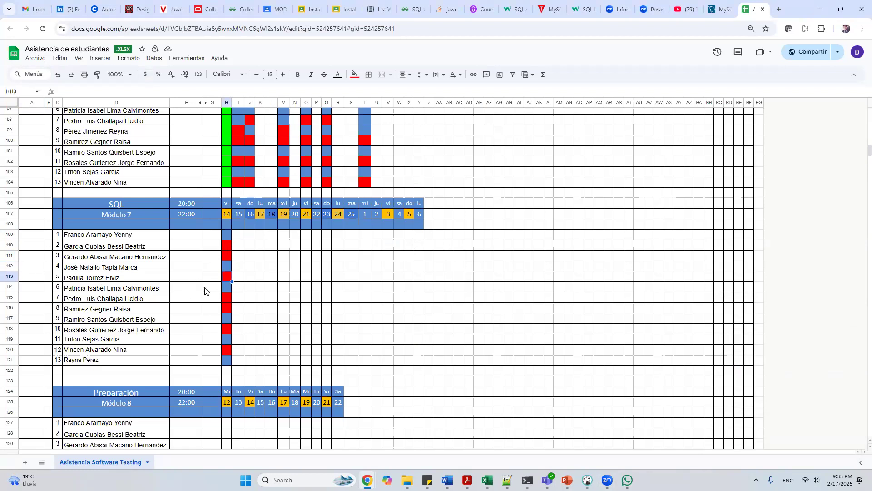
left_click(225, 289)
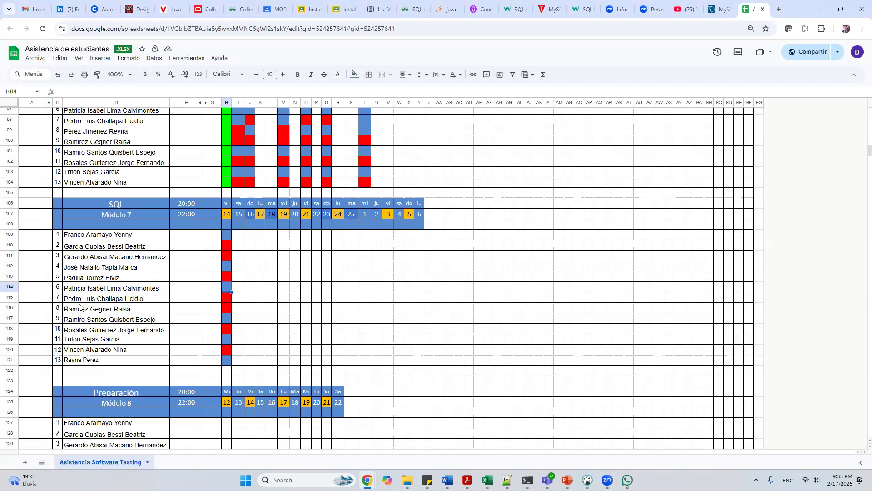
left_click(225, 301)
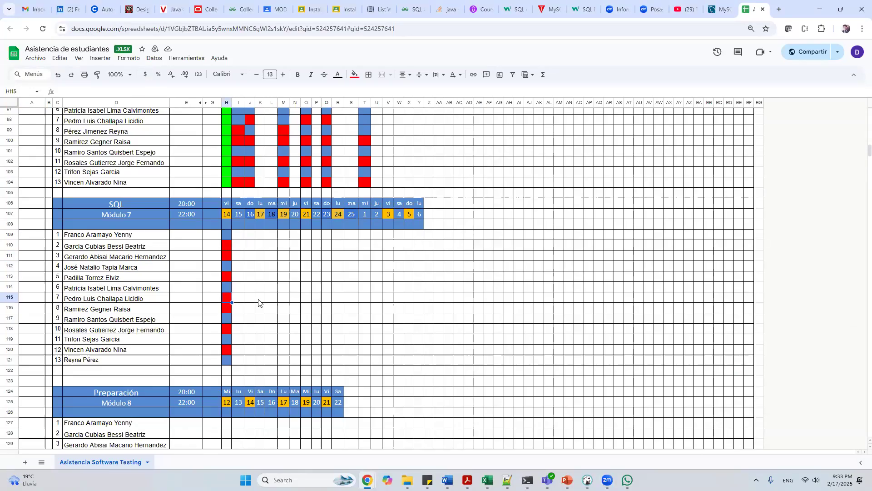
left_click(228, 312)
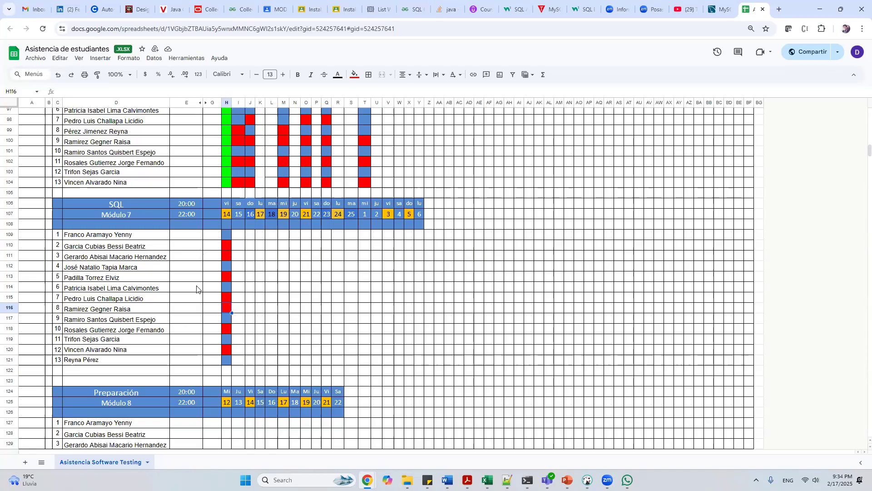
- Copy existing marks into the Monday 17 column of SQL Módulo 7: blue for student 1, red for students 2 and 3
left_click(227, 236)
left_click(262, 235)
key("ctrl+v")
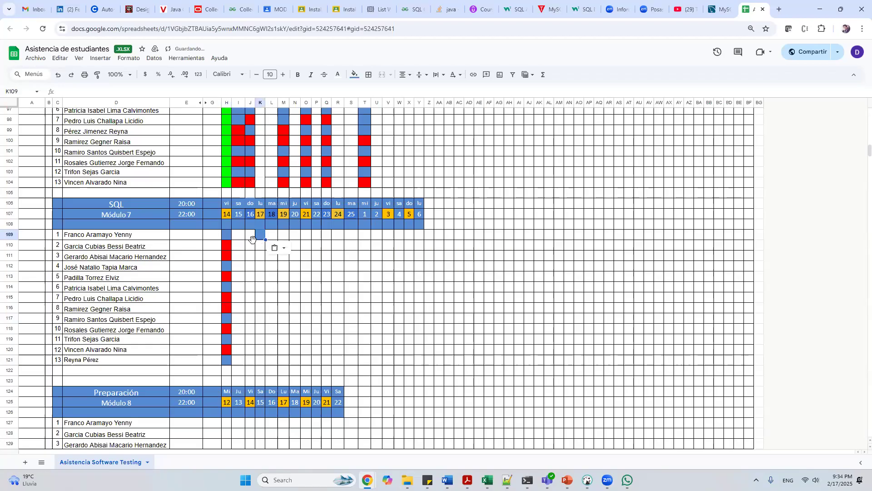
left_click(228, 247)
key("ctrl+c")
left_click(261, 246)
key("ctrl+v")
left_click(260, 252)
key("ctrl+v")
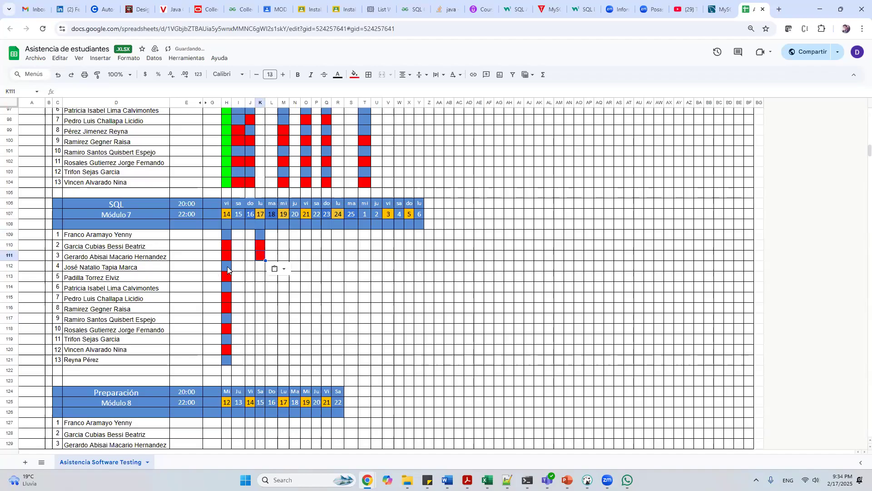
- Fill the Monday 17 attendance by copying the blue mark for student 4 and the red mark for student 5
left_click(228, 266)
key("ctrl+c")
left_click(260, 271)
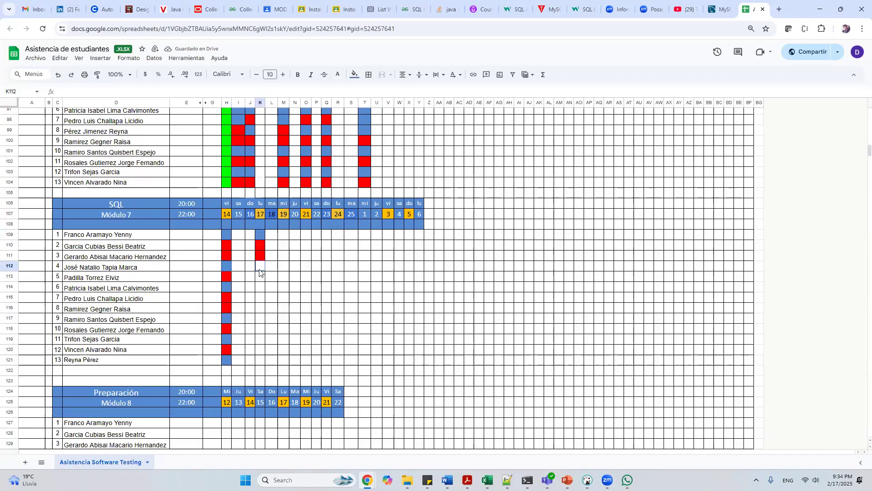
key("ctrl+v")
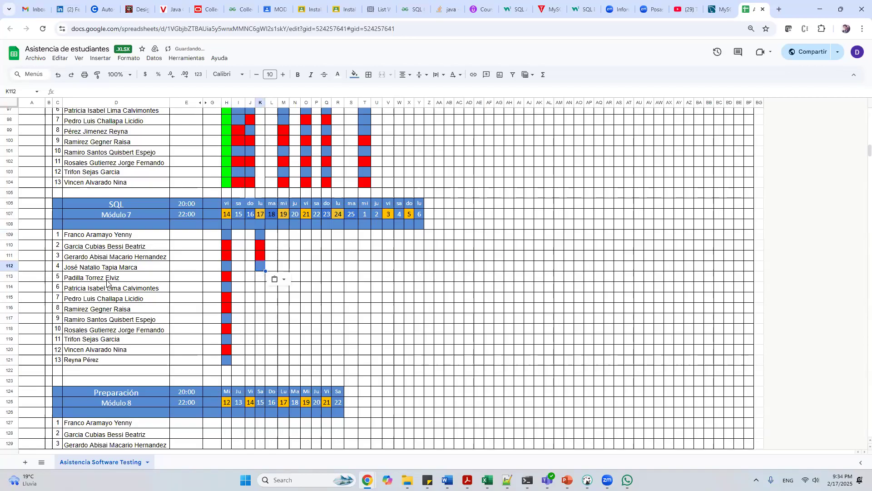
left_click(228, 278)
key("ctrl+c")
left_click(262, 278)
key("ctrl+v")
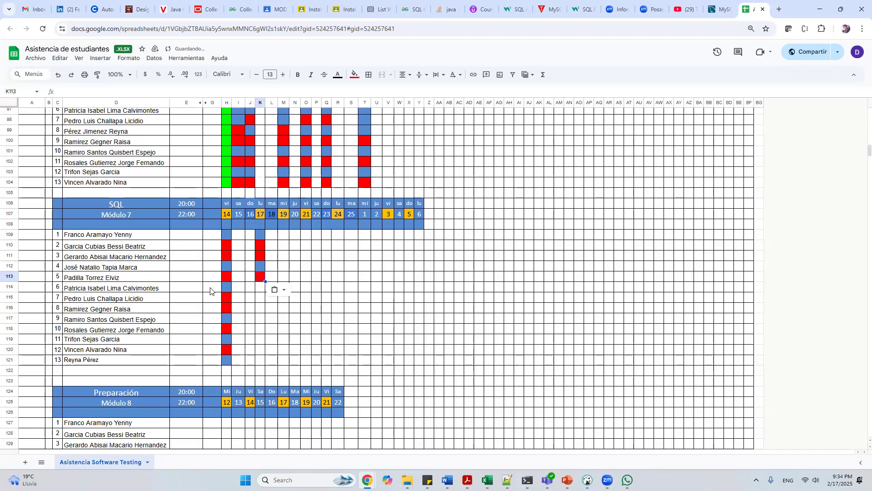
- Copy student 6's blue Friday 14 mark into the Monday 17 cells of students 6 and 7
left_click(231, 288)
key("ctrl+c")
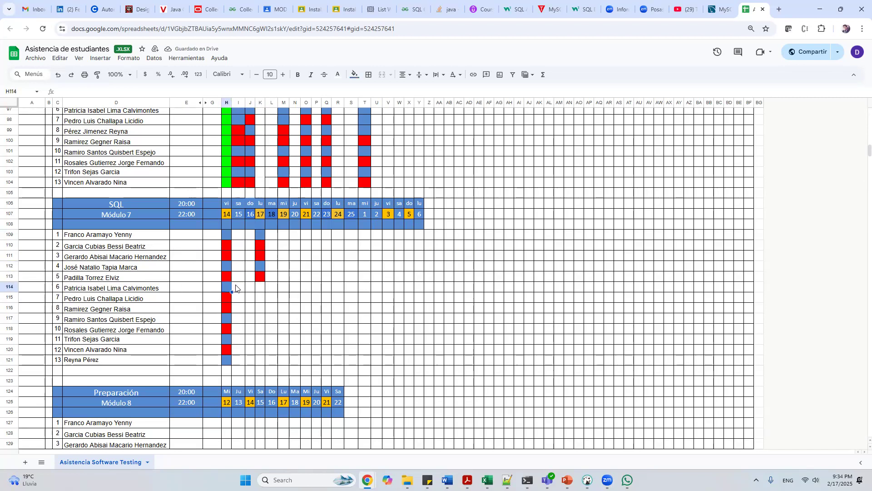
left_click(259, 288)
key("ctrl+v")
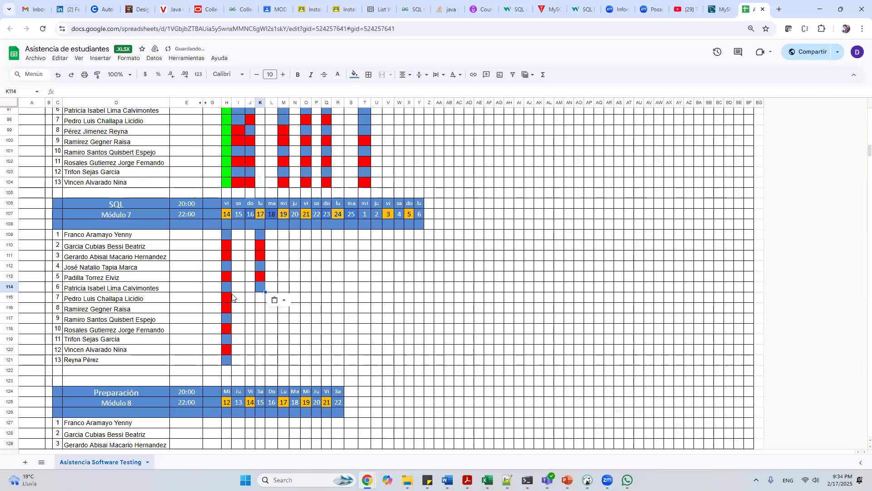
left_click(260, 300)
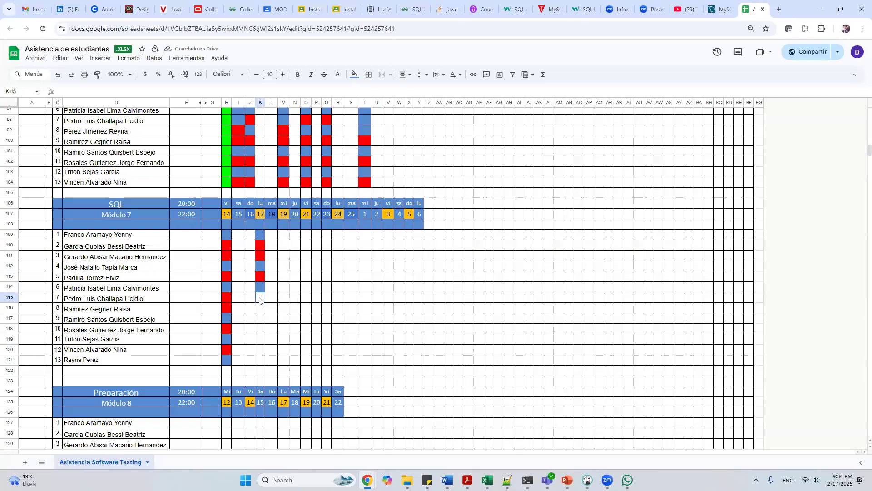
key("ctrl+v")
- Record Monday 17 attendance with a copied red mark for student 8 and a blue mark for student 9
left_click(228, 310)
key("ctrl+c")
left_click(260, 311)
key("ctrl+v")
left_click(224, 319)
key("ctrl+c")
left_click(260, 321)
key("ctrl+v")
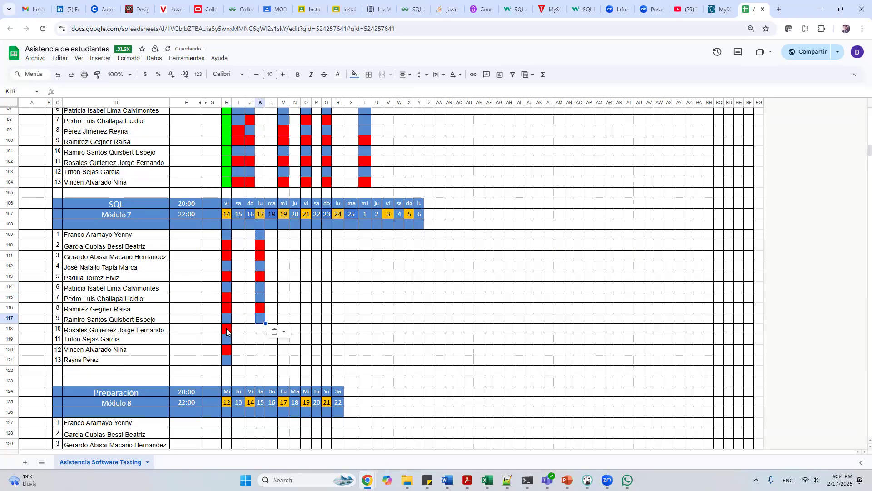
- Copy the red mark of student 10 and the blue mark of student 11 into the Monday 17 column
left_click(226, 328)
key("ctrl+c")
left_click(259, 332)
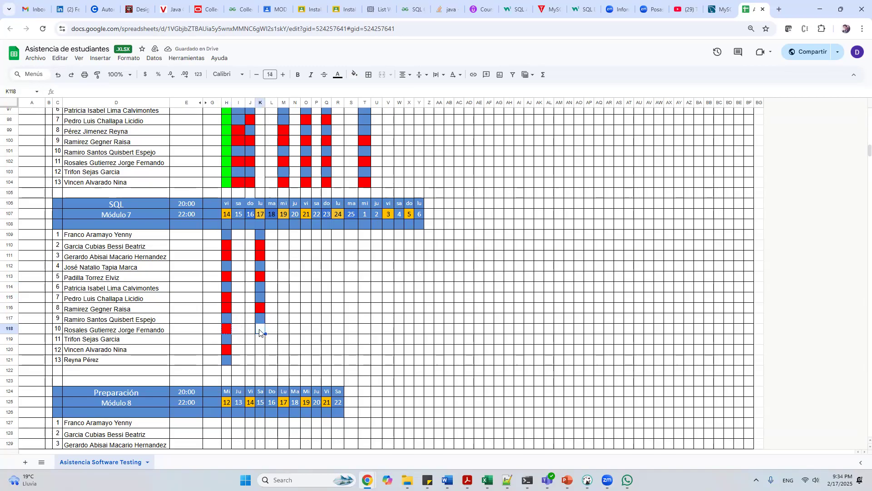
key("ctrl+v")
left_click(228, 342)
key("ctrl+c")
left_click(259, 342)
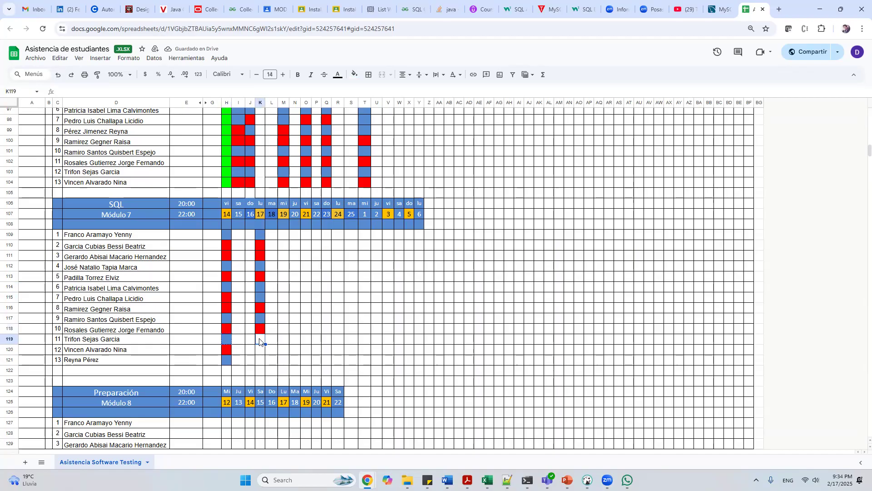
key("ctrl+v")
- Complete the Monday 17 column with a copied red mark for student 12 and a blue mark for student 13
left_click(228, 351)
key("ctrl+c")
left_click(260, 351)
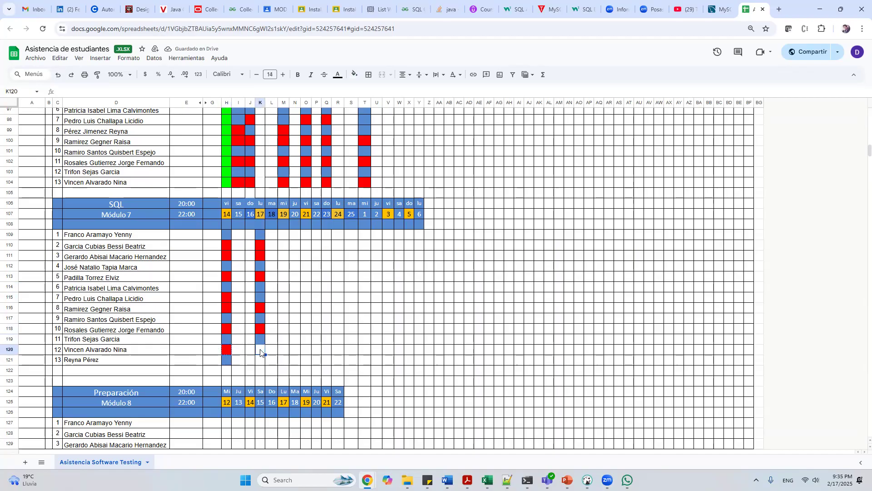
key("ctrl+v")
left_click(227, 360)
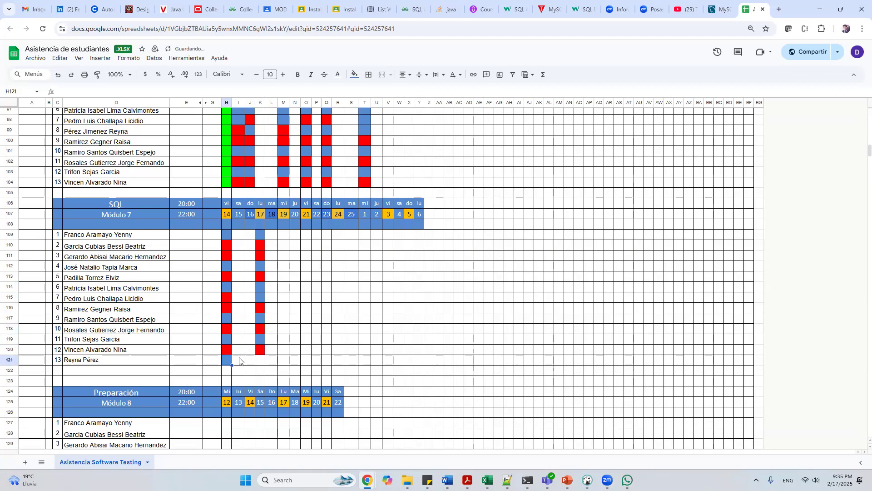
key("ctrl+c")
left_click(260, 361)
key("ctrl+v")
left_click(335, 310)
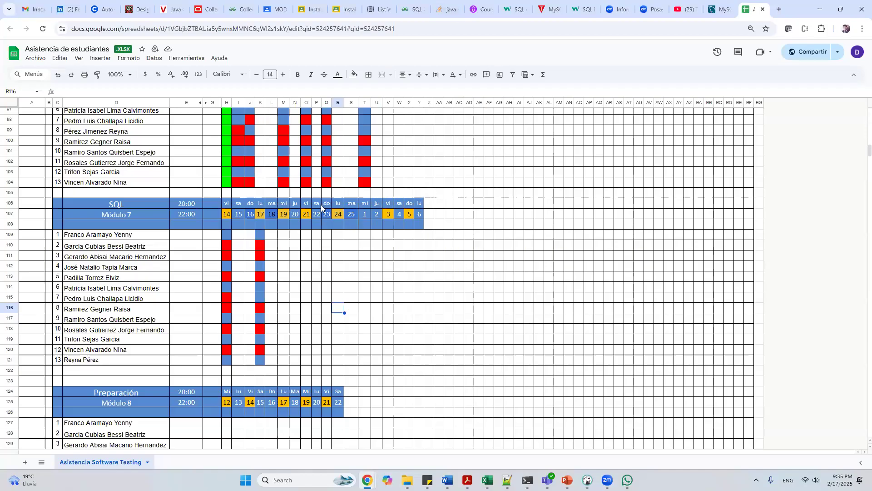
- Switch to the open PowerPoint presentation of the SQL class
mouse_move(567, 478)
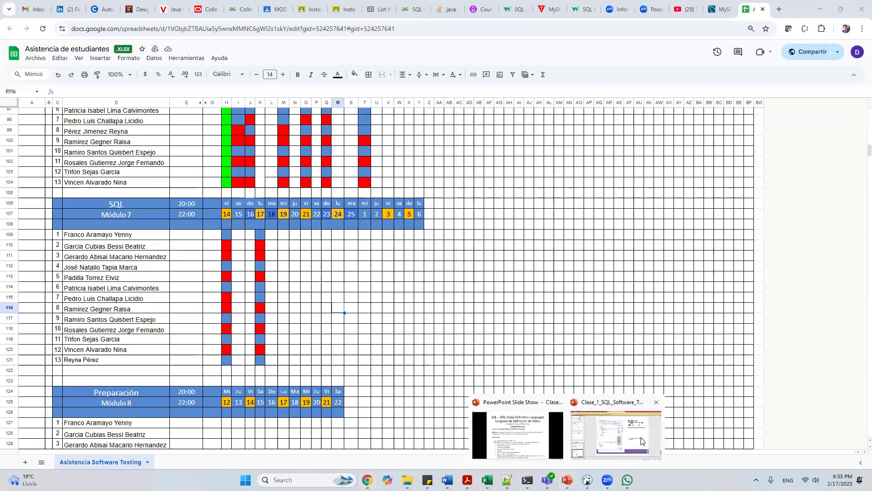